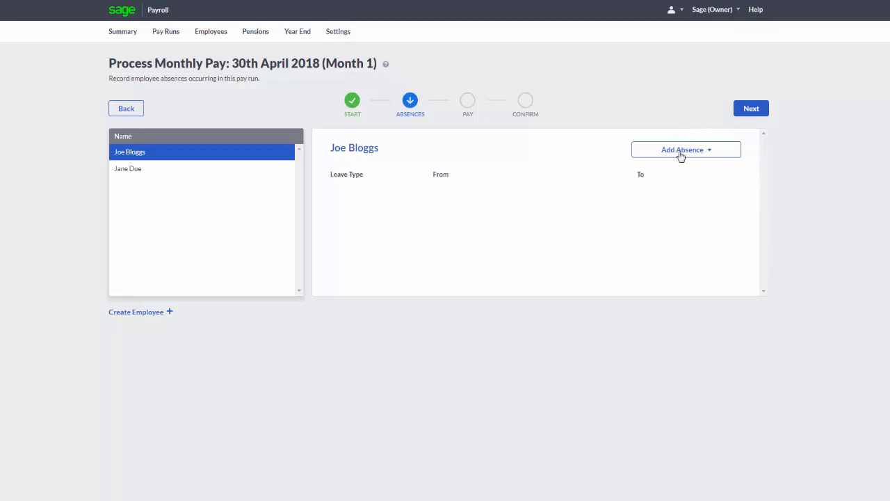
Check the absence entries for both employees without recording any, and proceed to the pay stage of the monthly pay run.
{"action": "left_click", "coordinate": [681, 154]}
{"action": "left_click", "coordinate": [174, 175]}
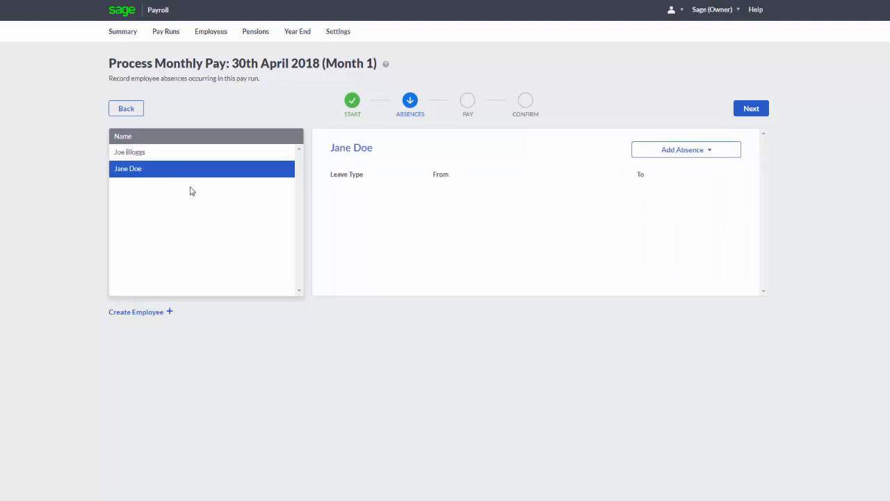
{"action": "left_click", "coordinate": [751, 109]}
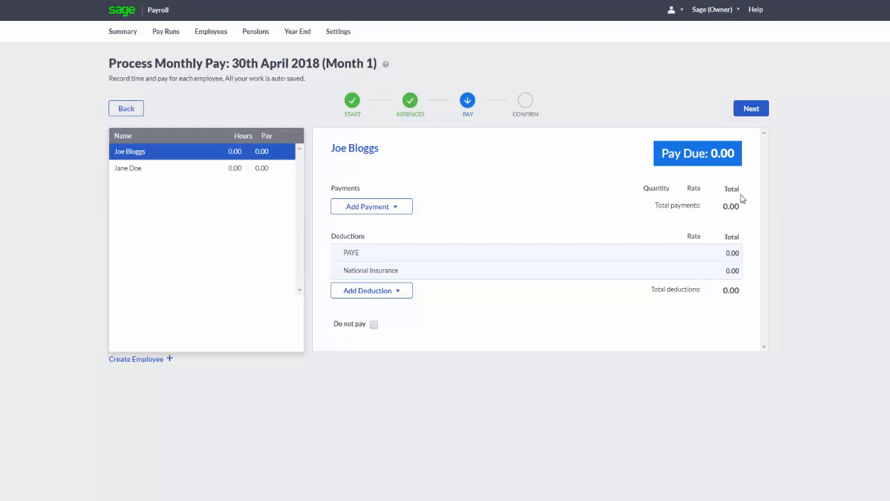
Add a new payment for the first employee with category Salary and type Salary, named Wages, and save it.
{"action": "left_click", "coordinate": [396, 208]}
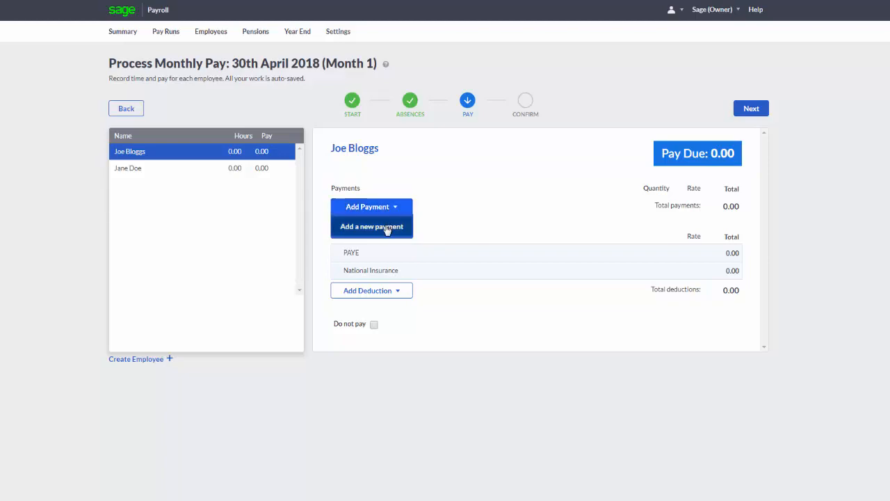
{"action": "left_click", "coordinate": [388, 228]}
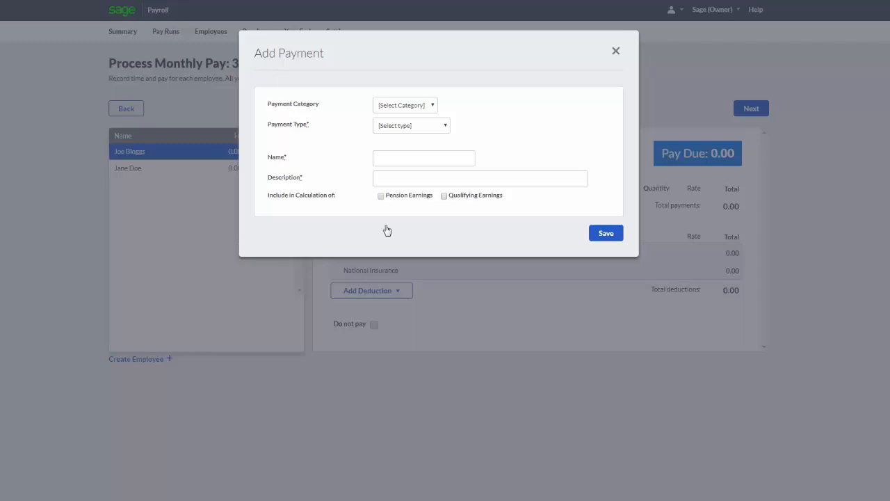
{"action": "left_click", "coordinate": [398, 108]}
{"action": "left_click", "coordinate": [399, 135]}
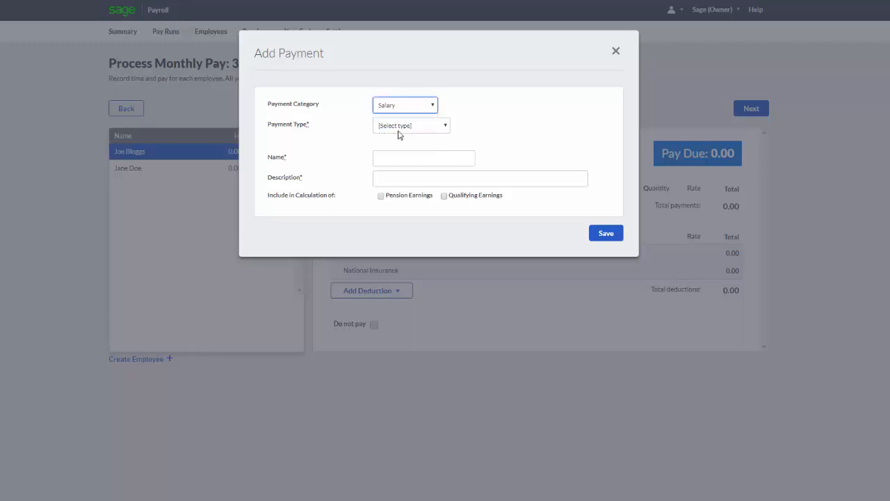
{"action": "left_click", "coordinate": [402, 130]}
{"action": "left_click", "coordinate": [399, 146]}
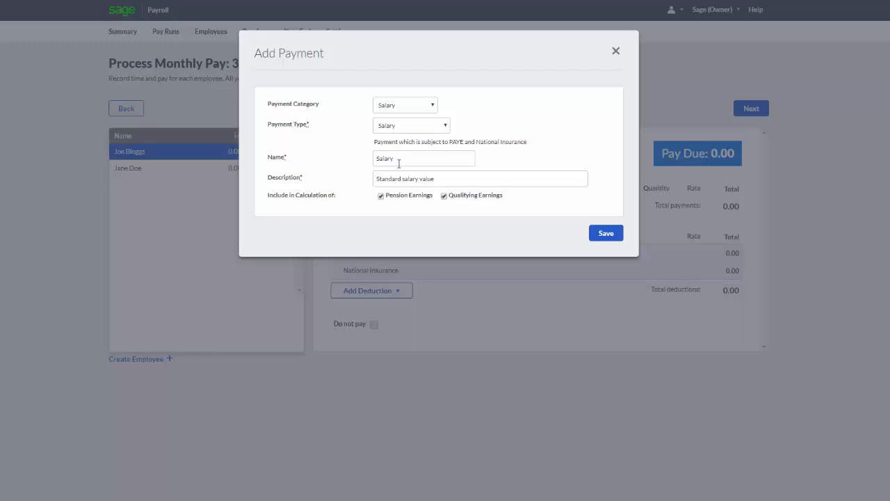
{"action": "left_click_drag", "start_coordinate": [402, 158], "coordinate": [376, 158]}
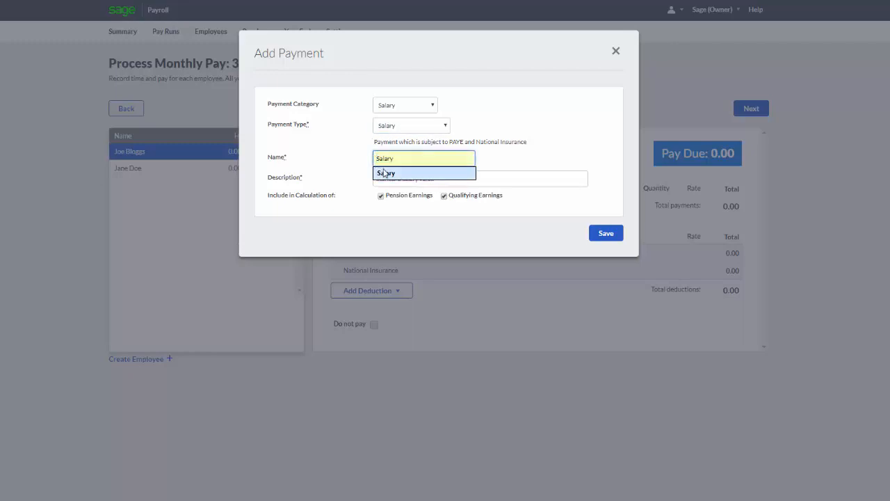
{"action": "type", "text": "Wages"}
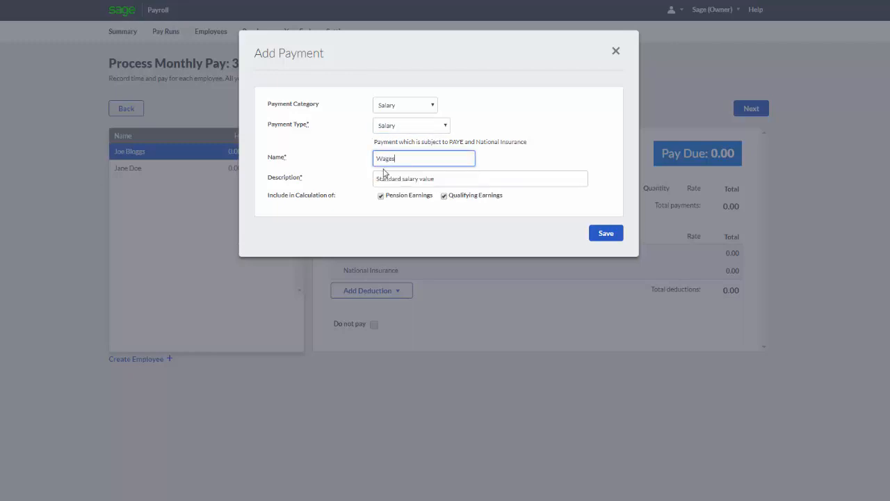
{"action": "left_click", "coordinate": [602, 238]}
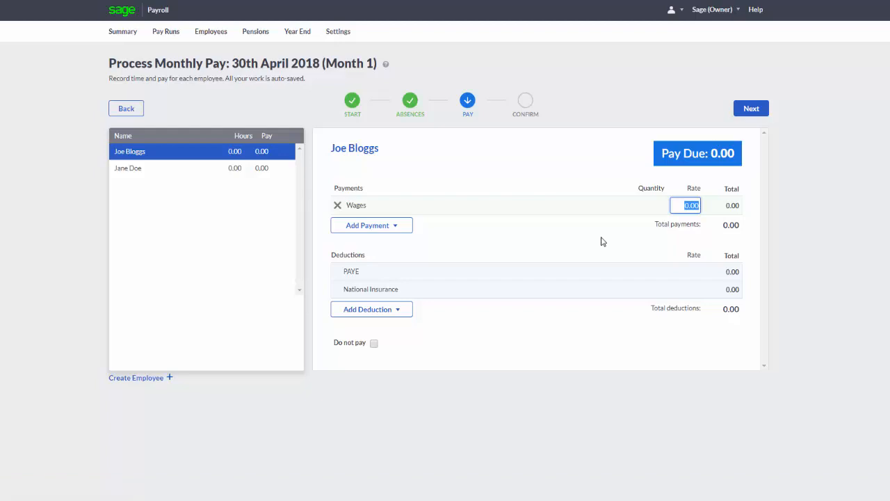
Set the first employee's Wages rate to 2000.
{"action": "left_click_drag", "start_coordinate": [678, 206], "coordinate": [708, 206]}
{"action": "type", "text": "2000"}
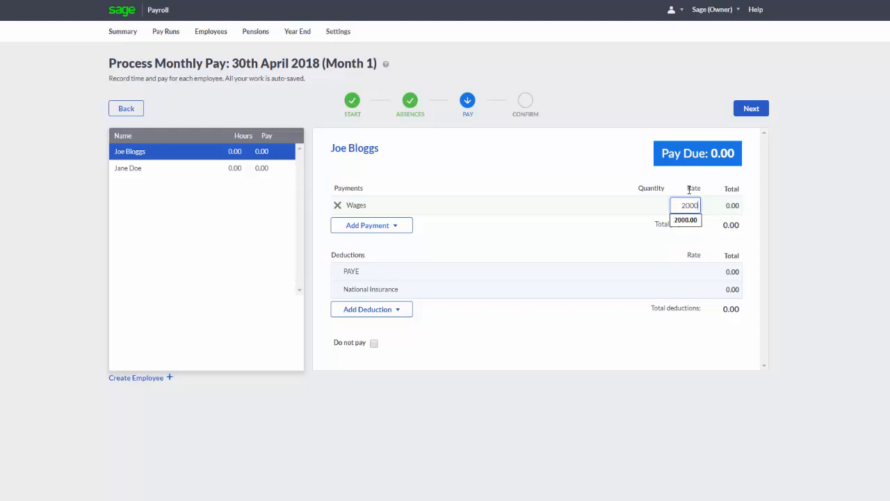
{"action": "left_click", "coordinate": [624, 242]}
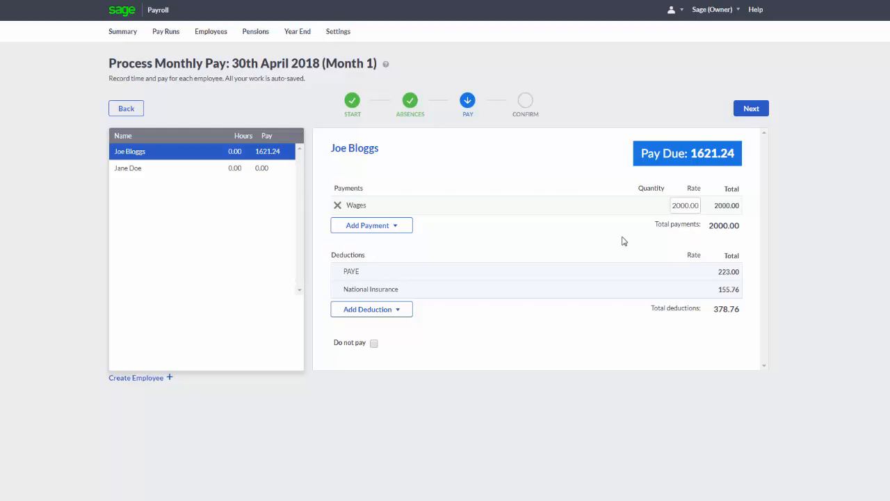
Create a new deduction for the first employee with category Gross Deductions and type Salary Reduction, and save it.
{"action": "left_click", "coordinate": [403, 317]}
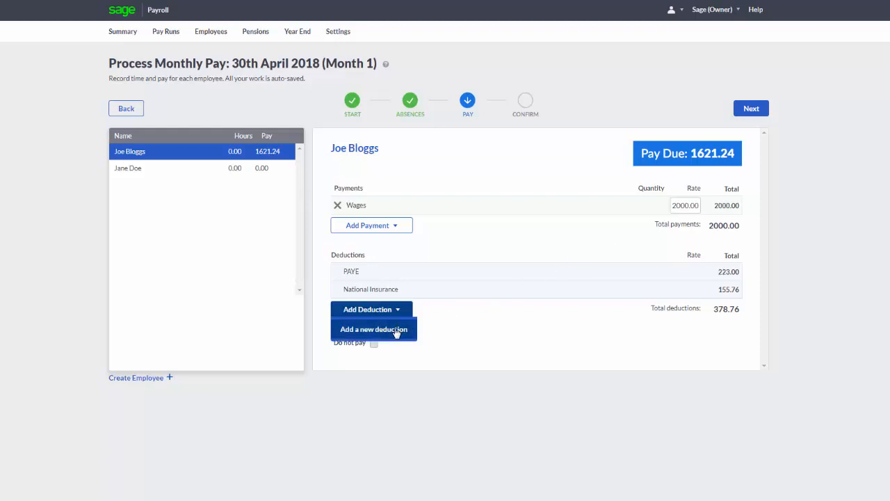
{"action": "left_click", "coordinate": [395, 331]}
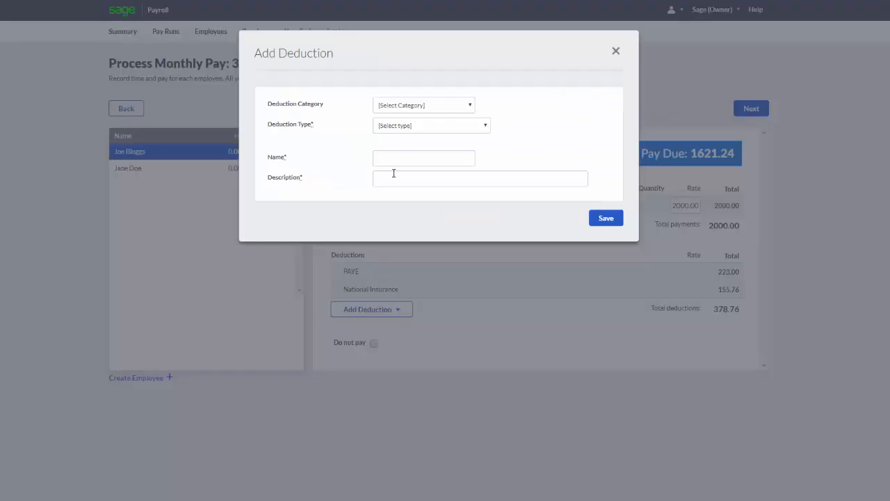
{"action": "left_click", "coordinate": [409, 110]}
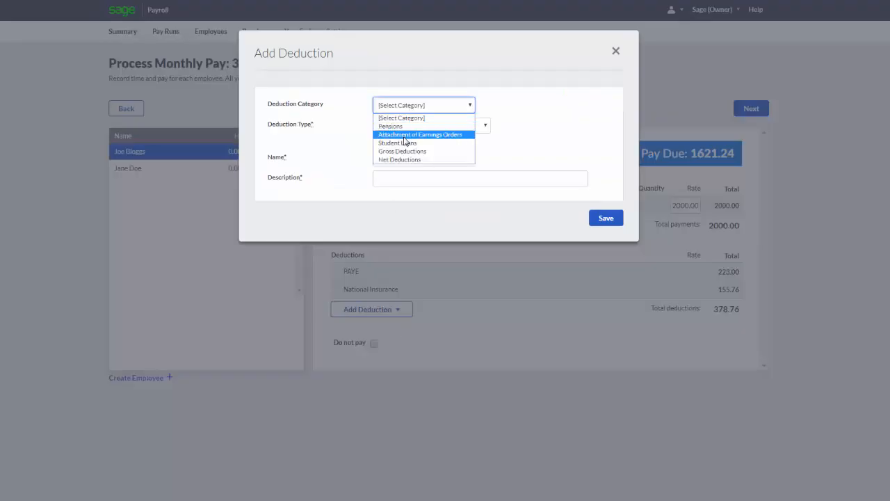
{"action": "left_click", "coordinate": [405, 151]}
{"action": "left_click", "coordinate": [408, 126]}
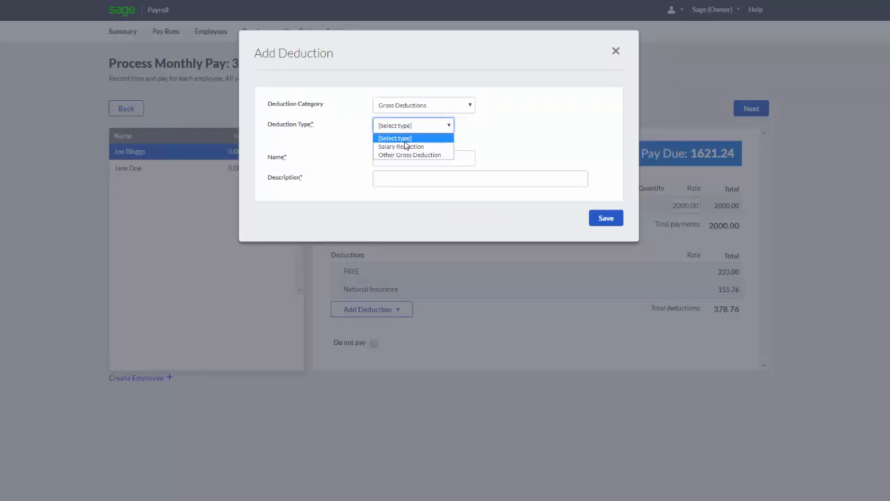
{"action": "left_click", "coordinate": [405, 147]}
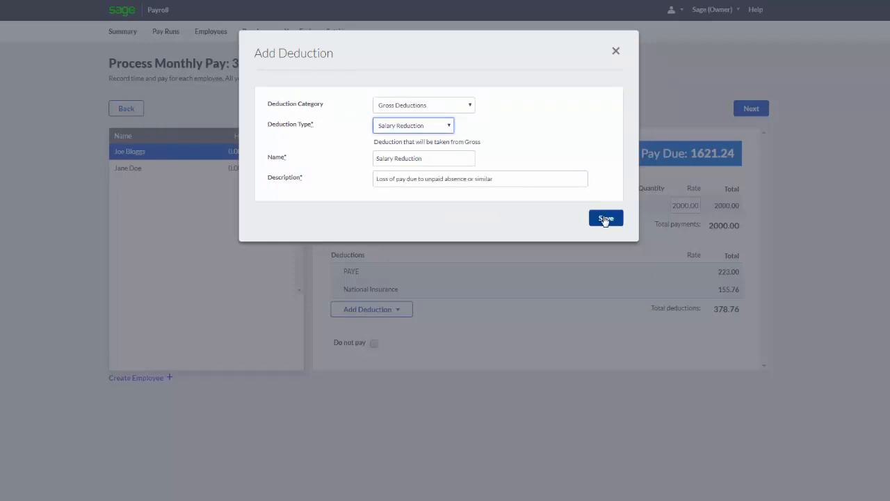
{"action": "left_click", "coordinate": [605, 219]}
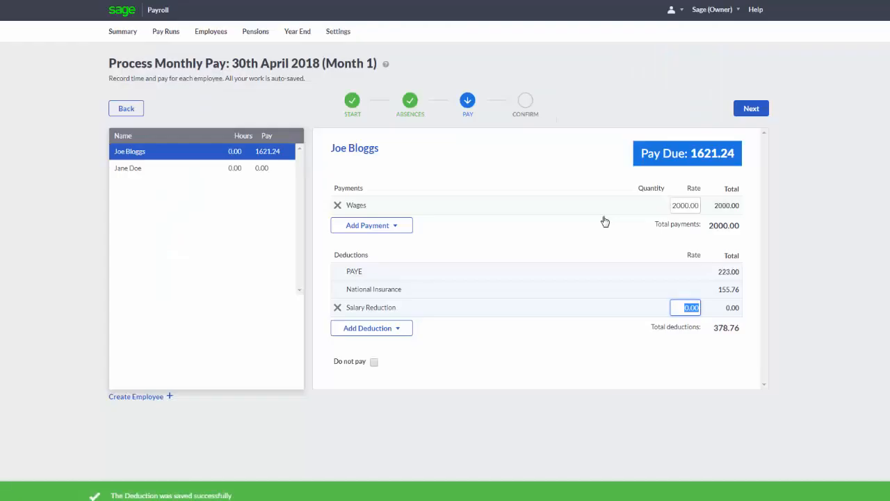
Set the first employee's Salary Reduction rate to 120.
{"action": "left_click", "coordinate": [682, 310]}
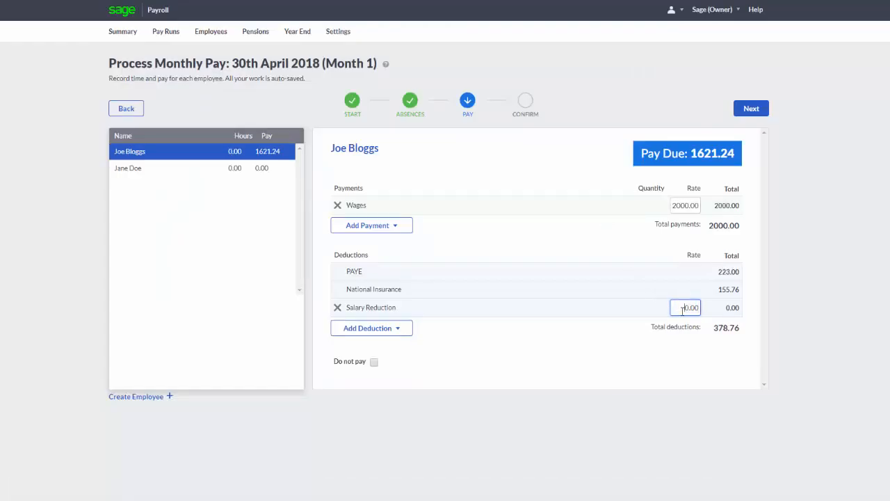
{"action": "left_click_drag", "start_coordinate": [685, 311], "coordinate": [701, 310]}
{"action": "type", "text": "120"}
{"action": "left_click", "coordinate": [576, 334]}
Add the existing Wages payment to the second employee with a rate of 2000.
{"action": "left_click", "coordinate": [141, 171]}
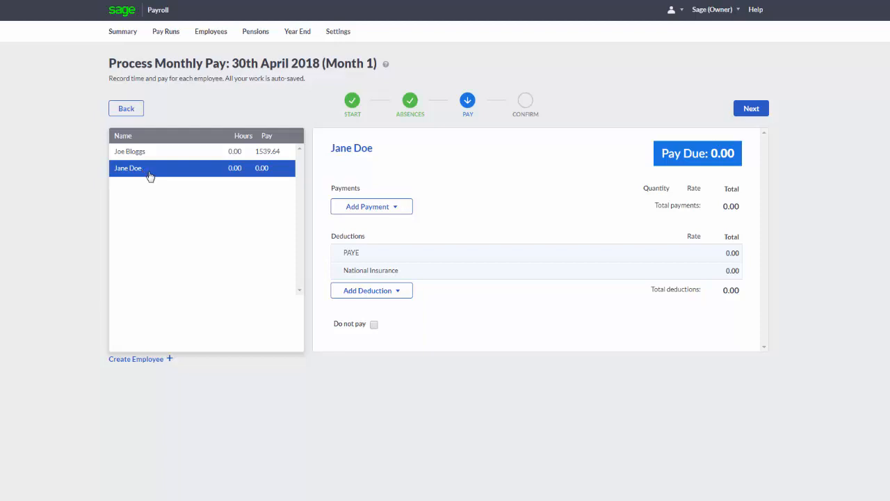
{"action": "left_click", "coordinate": [363, 207]}
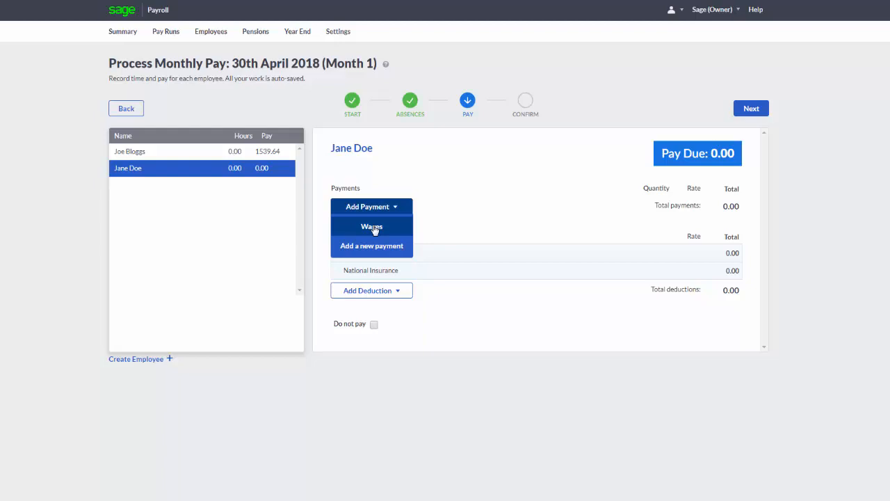
{"action": "left_click", "coordinate": [373, 227]}
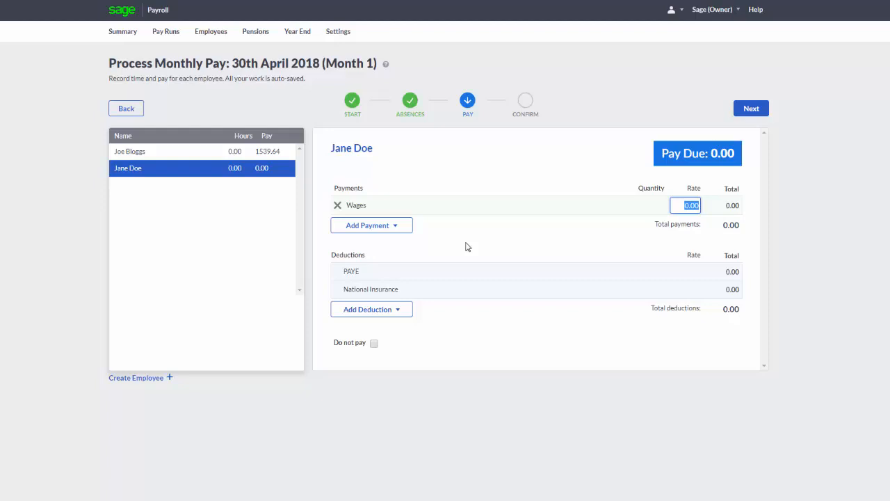
{"action": "type", "text": "2000"}
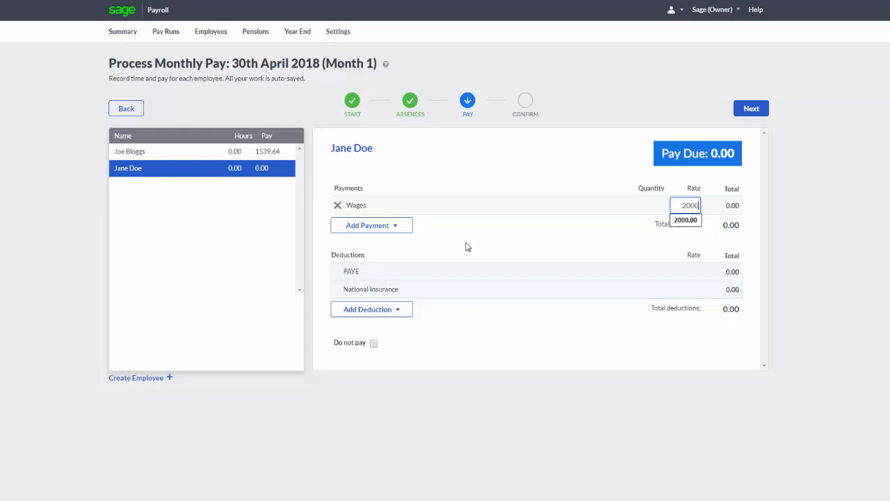
{"action": "left_click", "coordinate": [466, 247]}
Proceed to the confirm stage and start completing the pay run, giving "G - Reasonable excuse" as the late submission reason.
{"action": "left_click", "coordinate": [750, 110]}
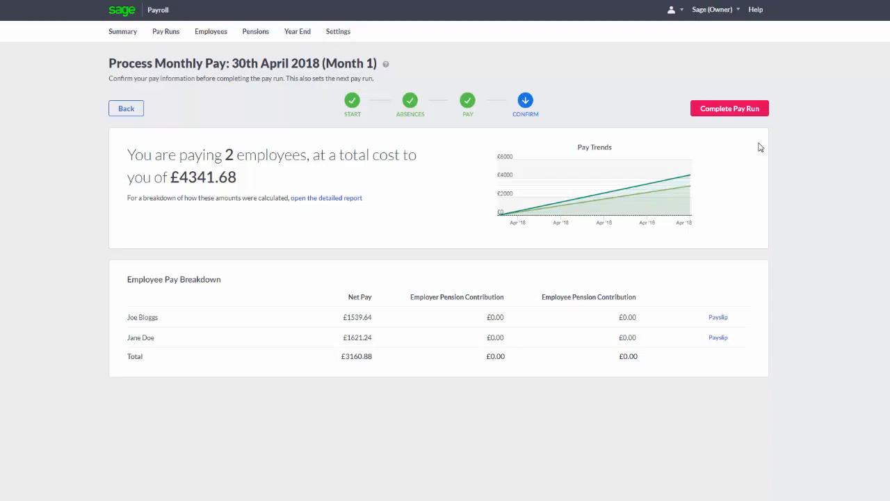
{"action": "left_click", "coordinate": [733, 116]}
{"action": "left_click", "coordinate": [462, 160]}
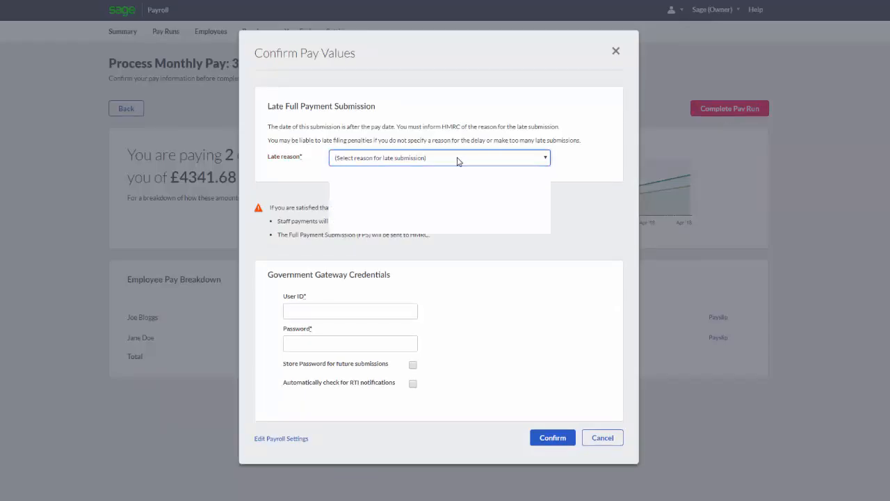
{"action": "left_click", "coordinate": [406, 220]}
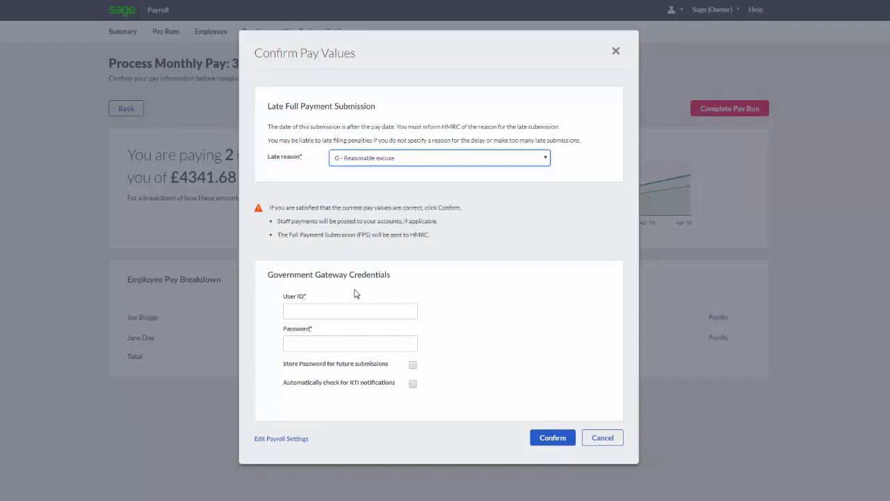
Fill in the Government Gateway user ID and password, enable password storage and automatic RTI notification checks, and confirm the pay values.
{"action": "left_click", "coordinate": [341, 309]}
{"action": "left_click", "coordinate": [327, 326]}
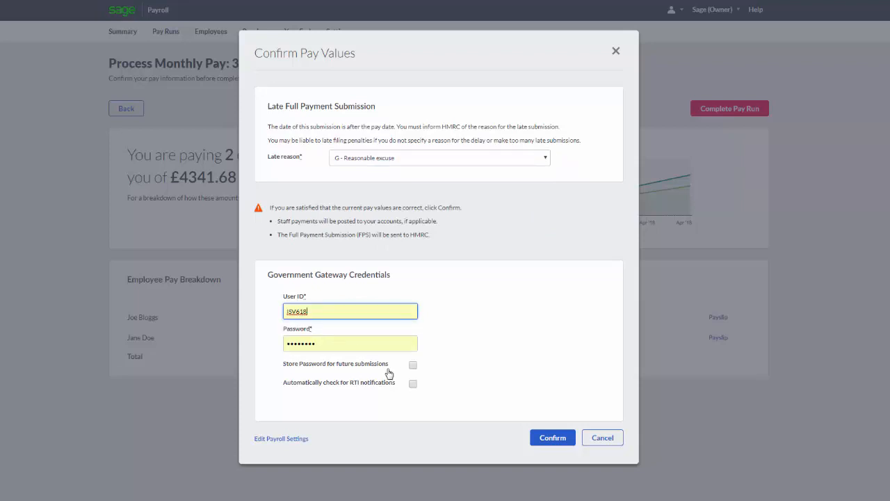
{"action": "left_click", "coordinate": [413, 365]}
{"action": "left_click", "coordinate": [413, 384]}
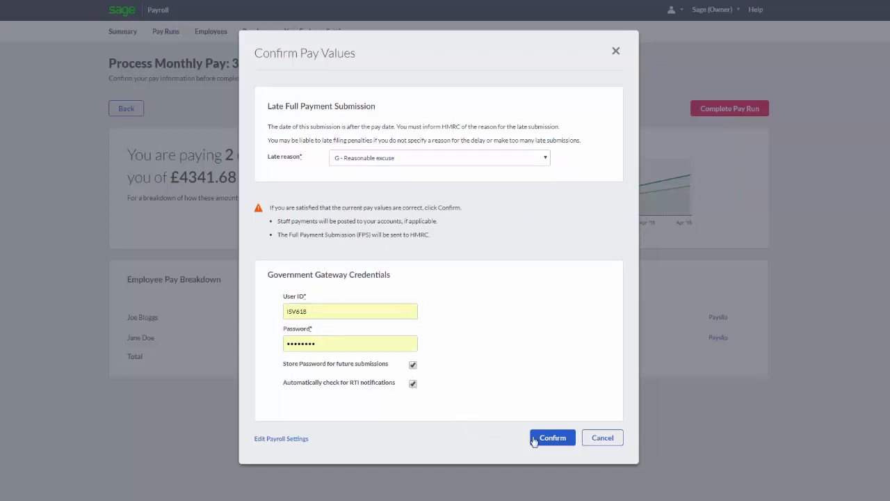
{"action": "left_click", "coordinate": [554, 438]}
{"action": "left_click", "coordinate": [548, 442]}
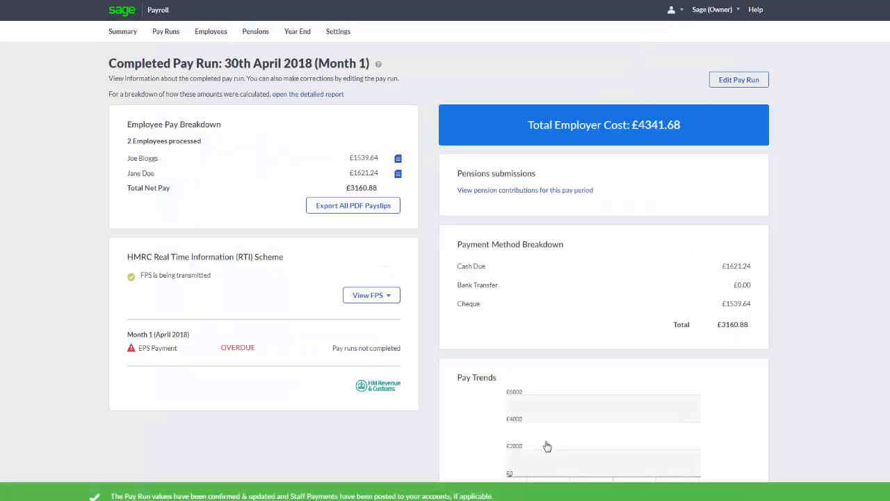